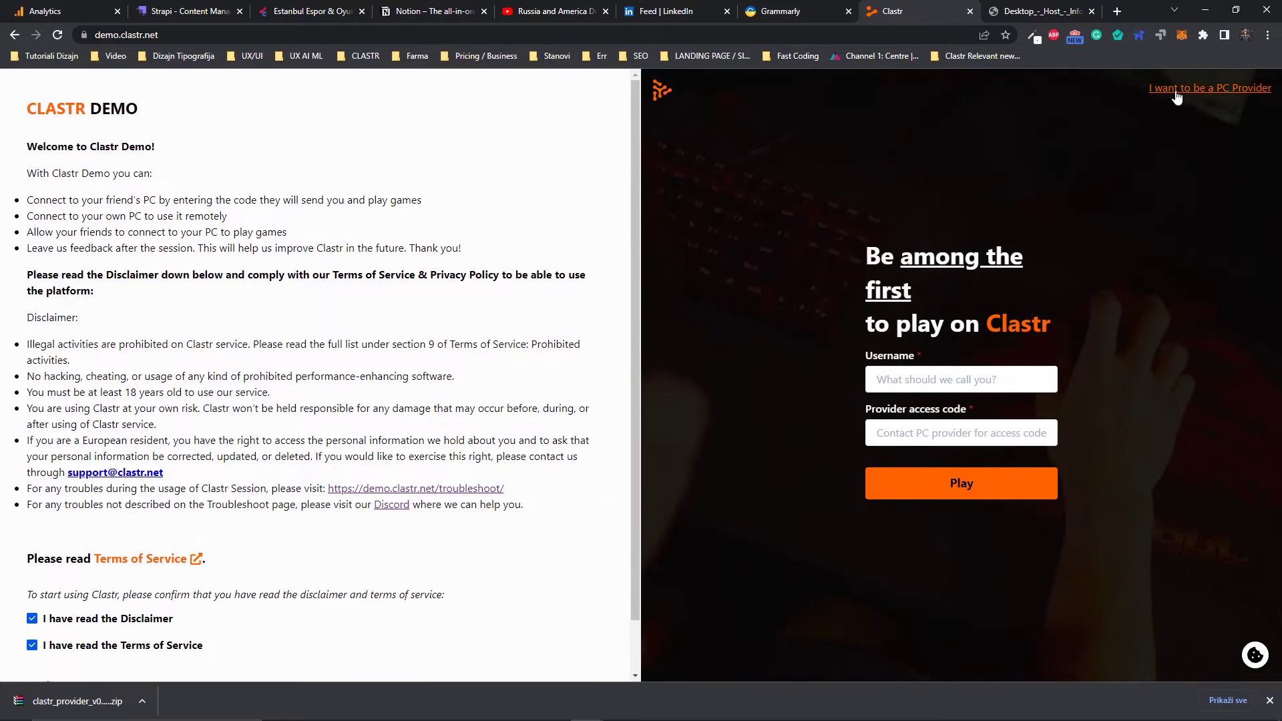
- Open 'I want to be a PC Provider' and confirm both the Disclaimer and Terms of Service checkboxes
click(1174, 90)
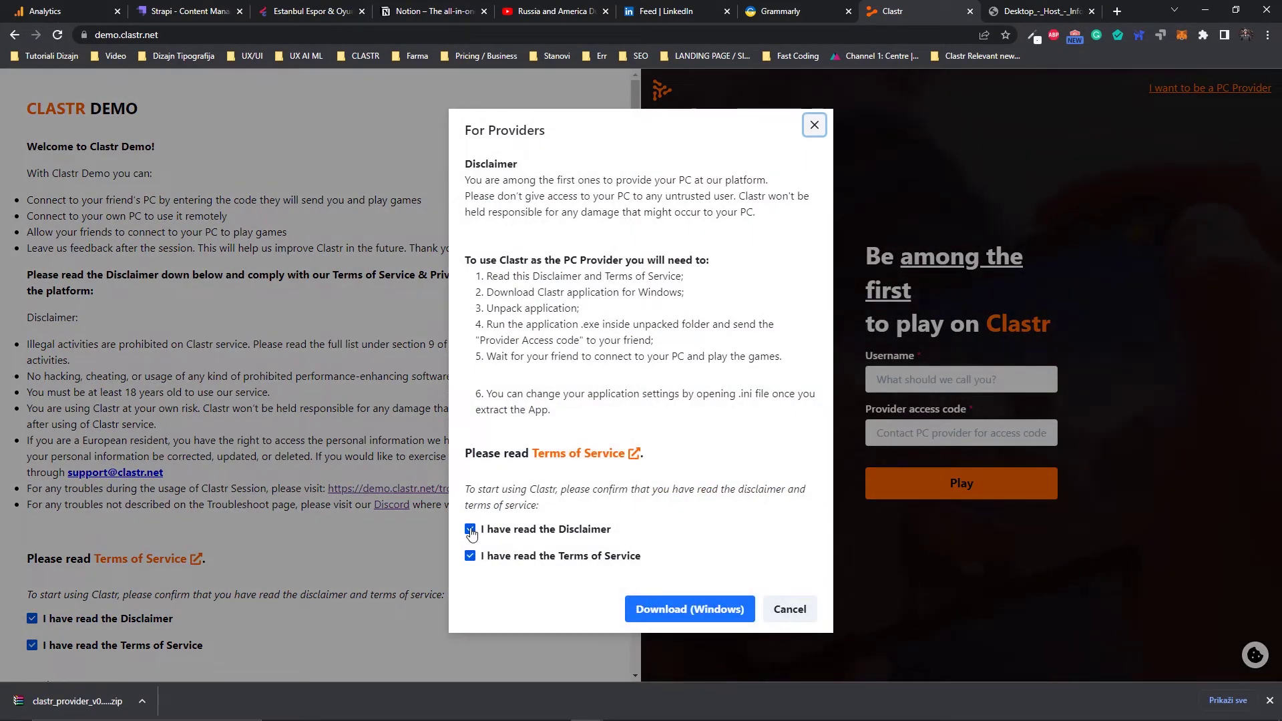
click(469, 555)
click(469, 555)
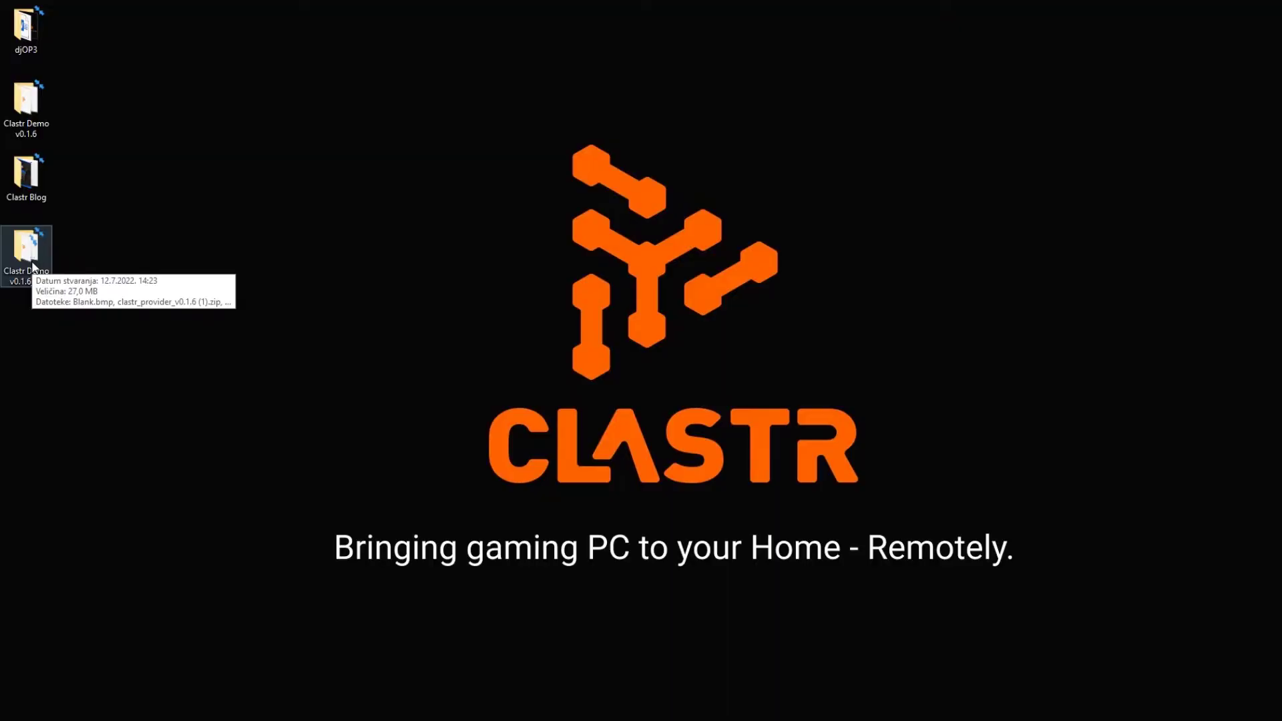
- Open the Clastr Demo v0.1.6_v2 desktop folder and scroll to Provider.exe and Provider.ini
double_click(26, 250)
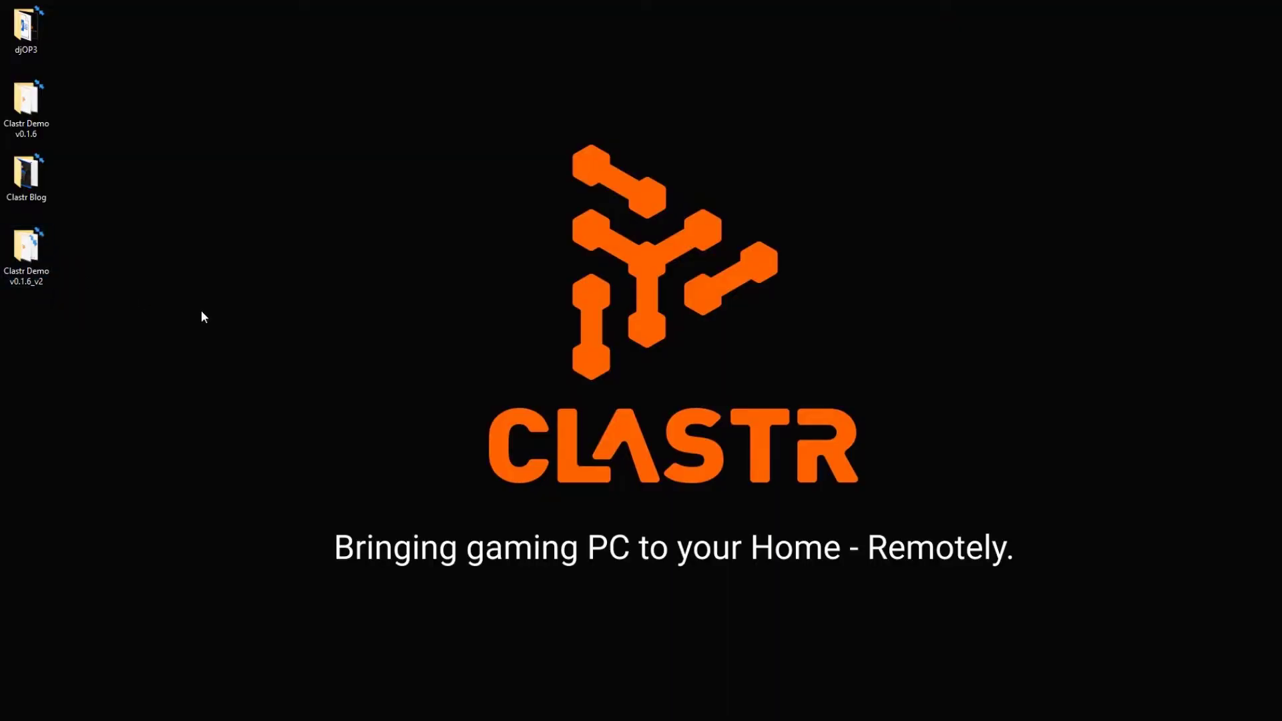
scroll(338, 387, down, 3)
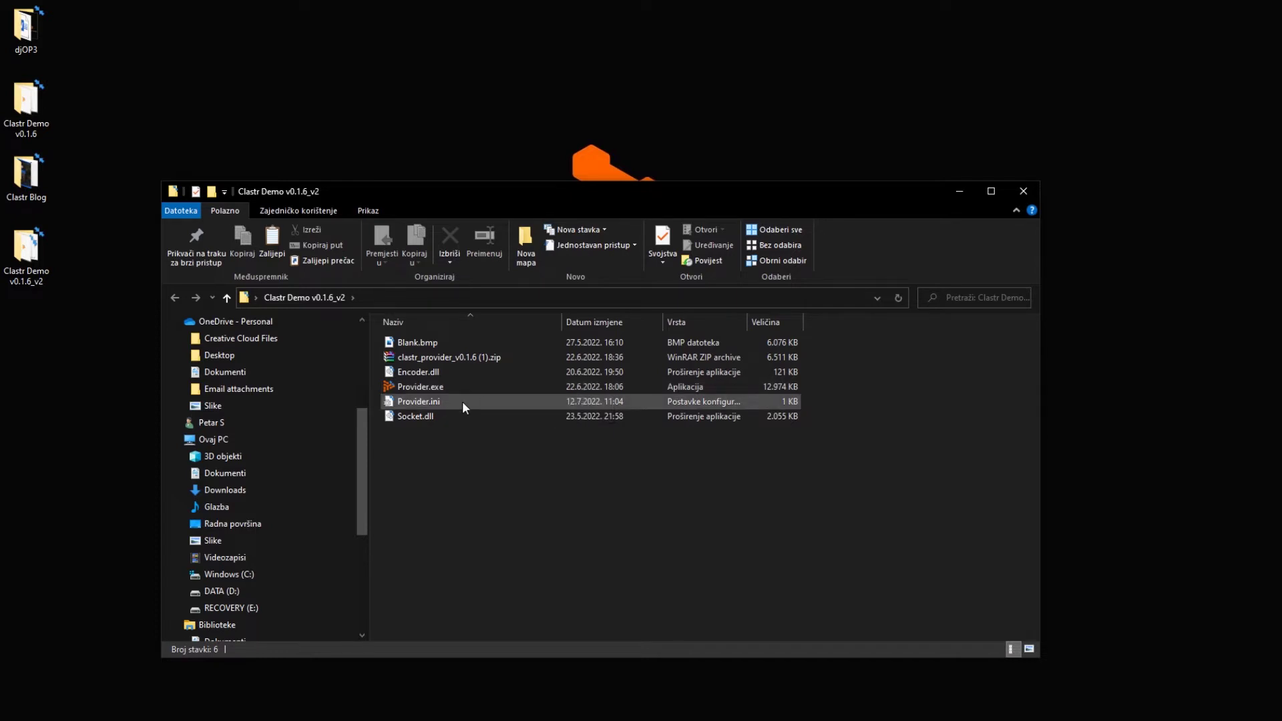
- Open Provider.ini in a maximized Notepad window and place the cursor at the Id value
double_click(462, 401)
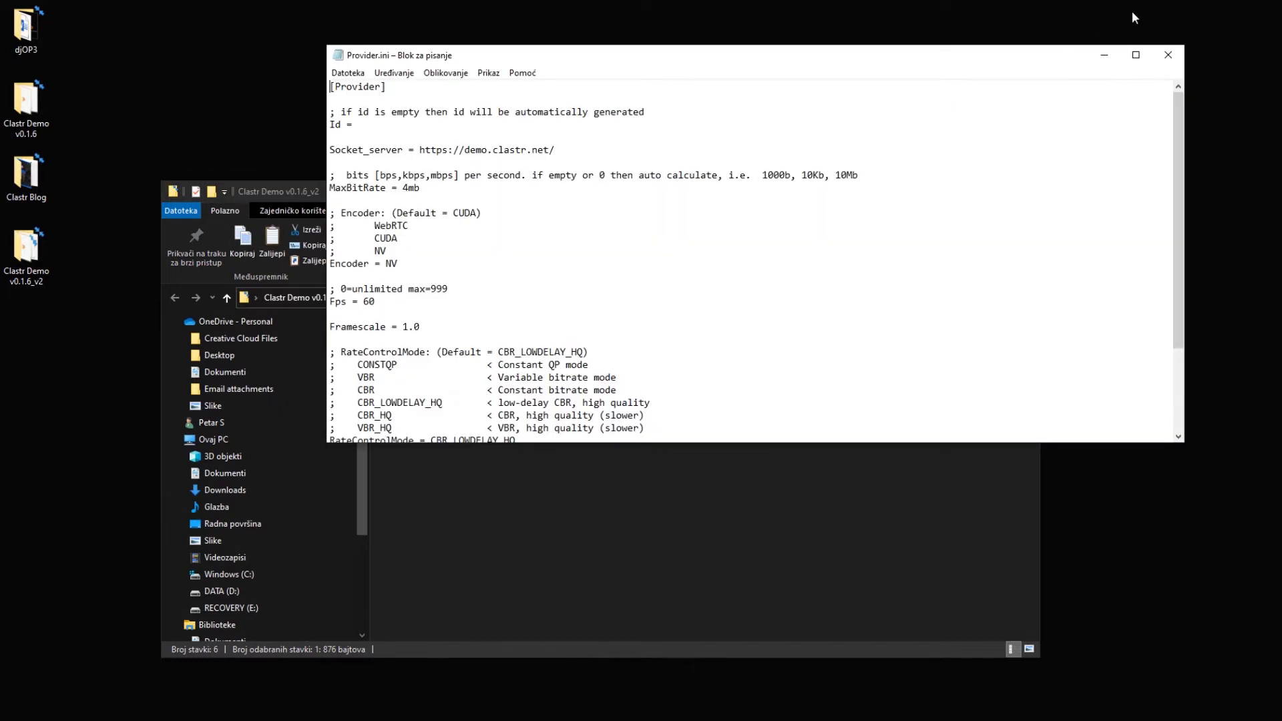
click(1136, 55)
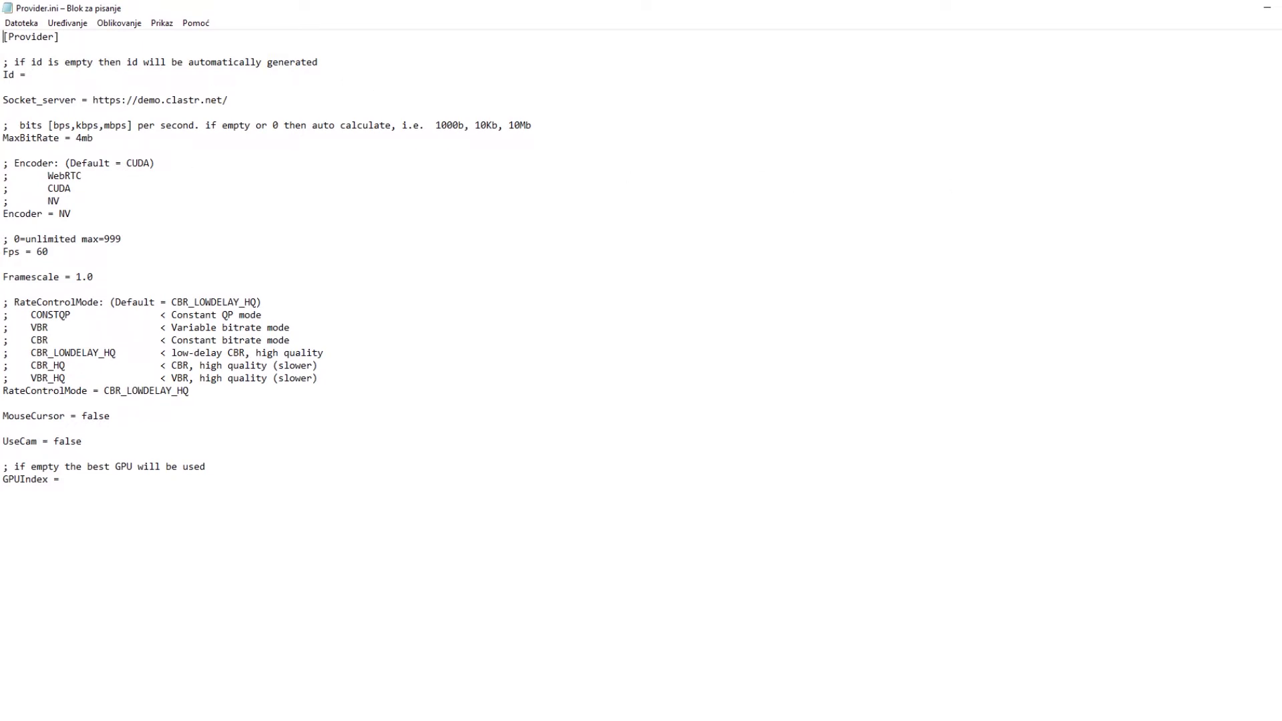
click(148, 69)
- Run Provider.exe from the v0.1.6_v2 folder twice to see its random access code, closing it each time
click(651, 720)
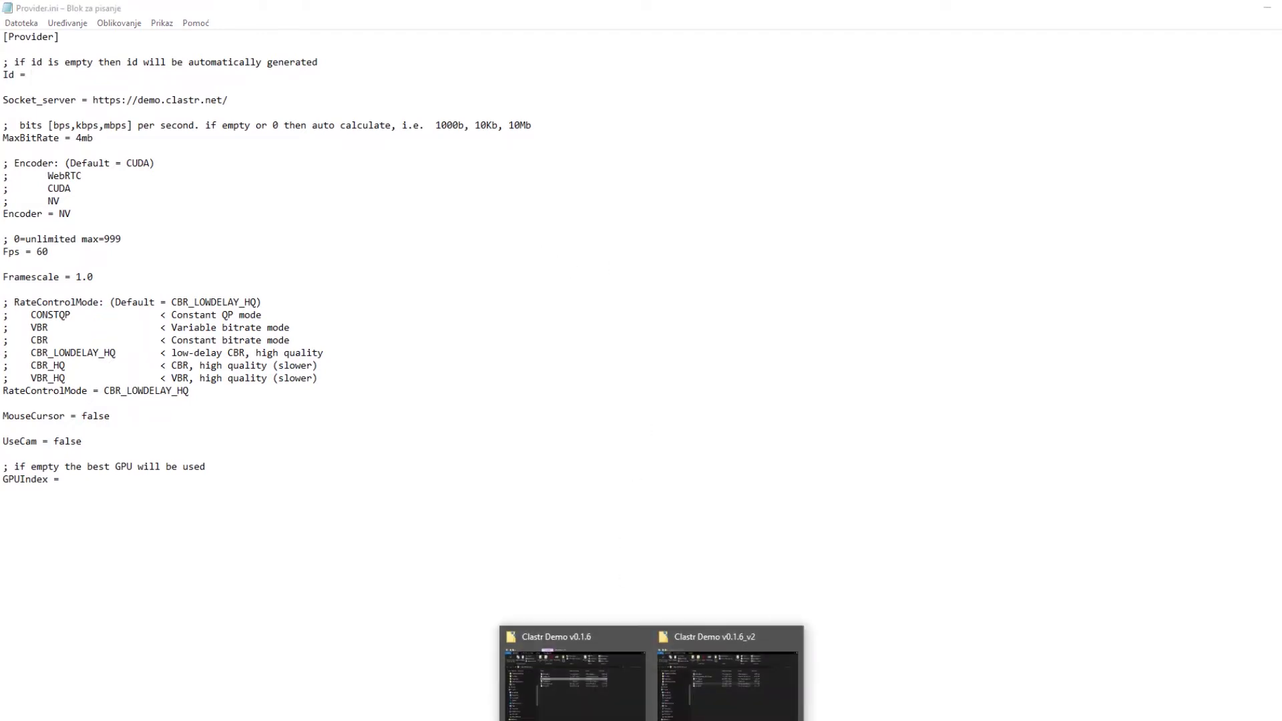
click(738, 675)
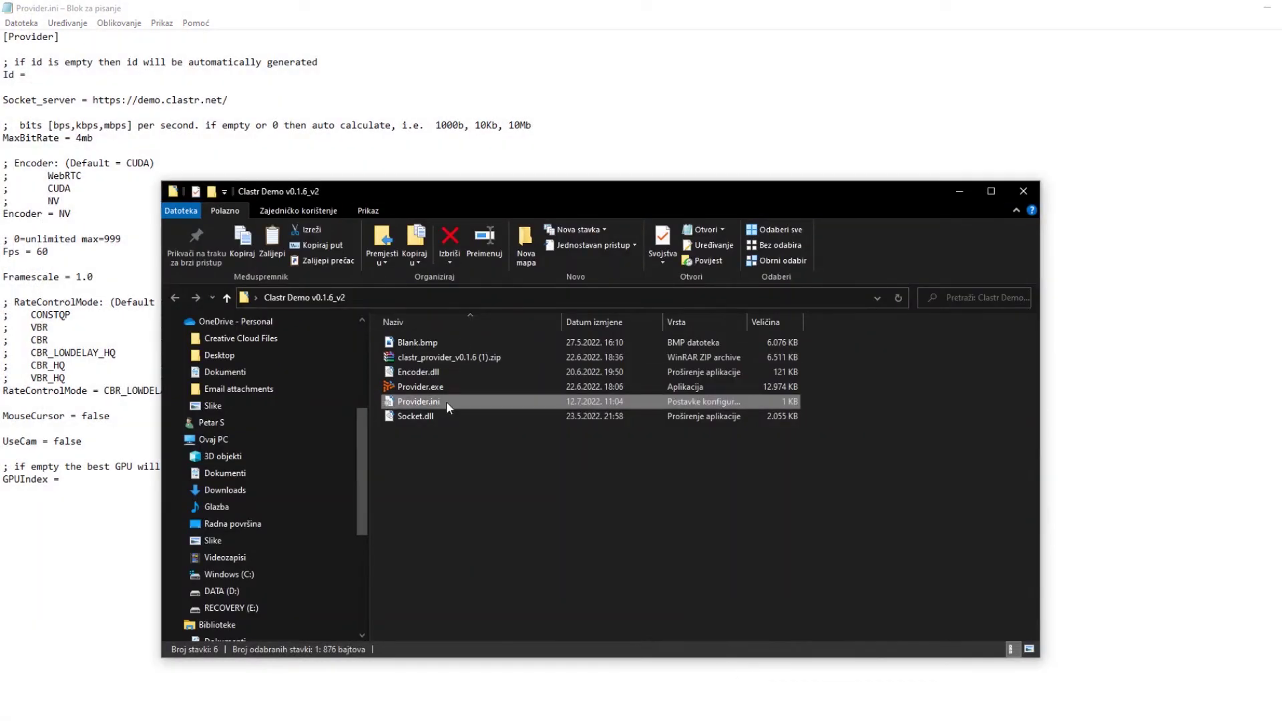
double_click(450, 385)
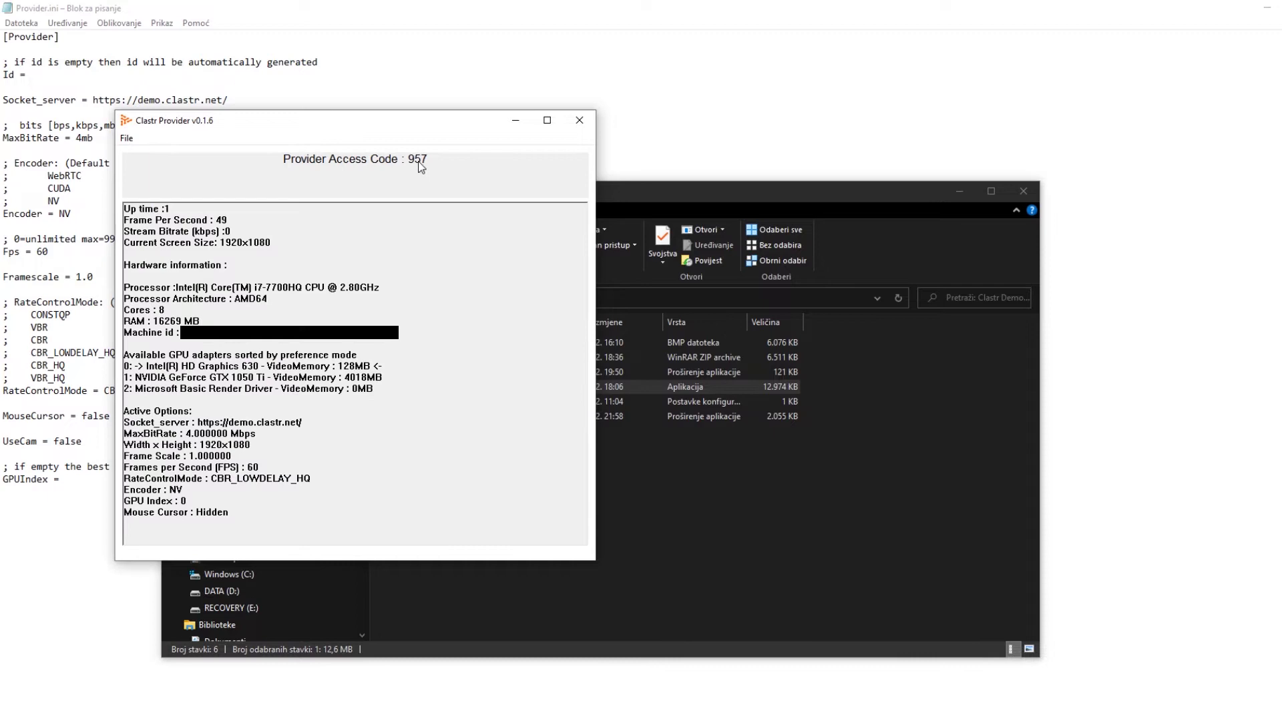
click(580, 126)
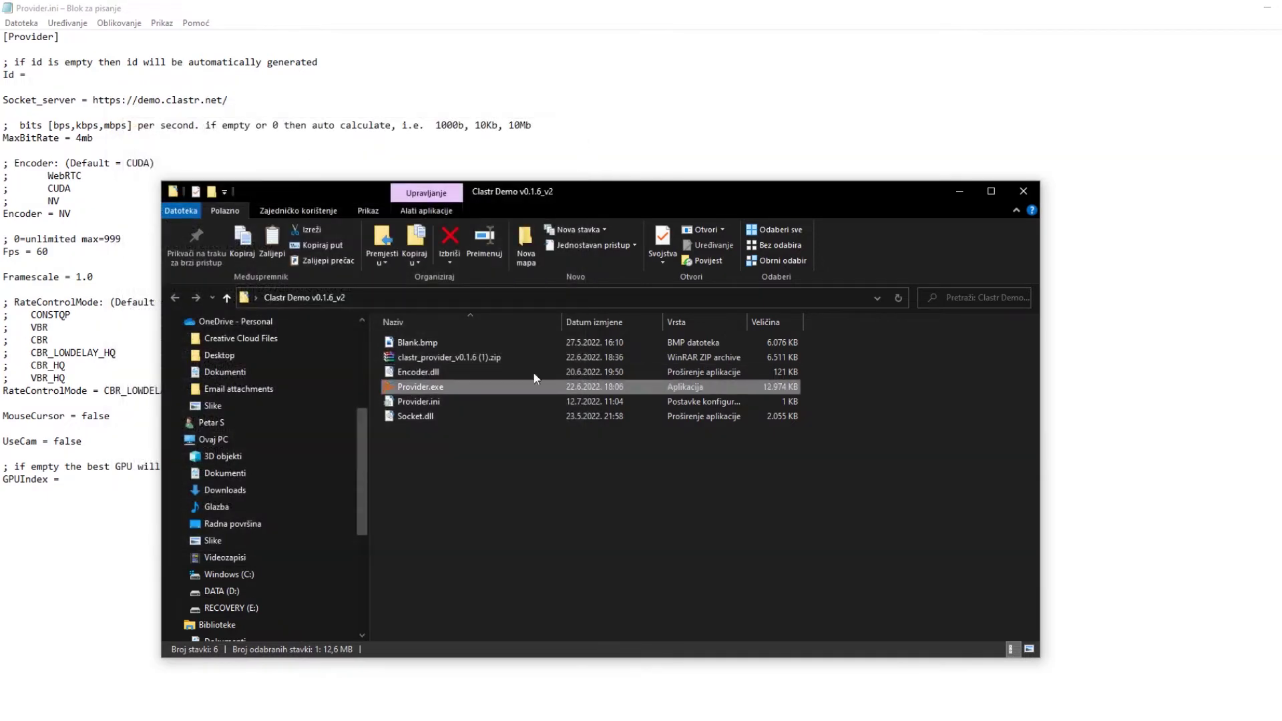
double_click(477, 385)
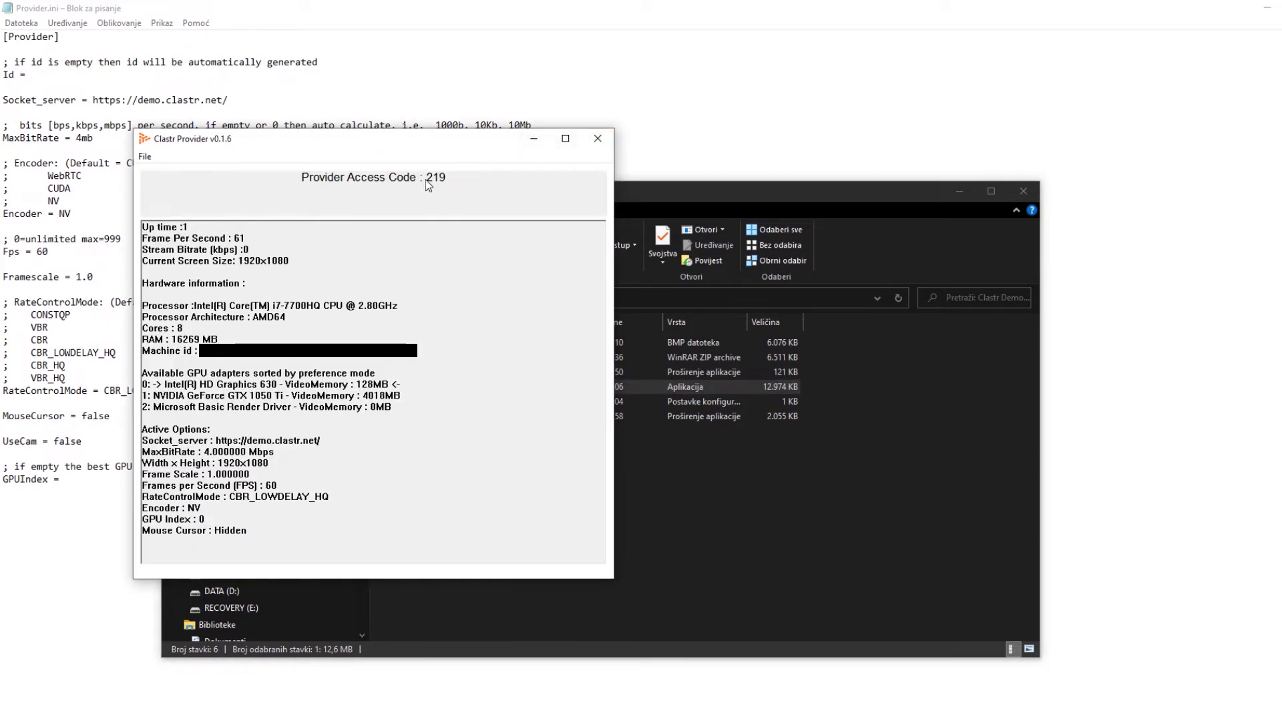
click(604, 142)
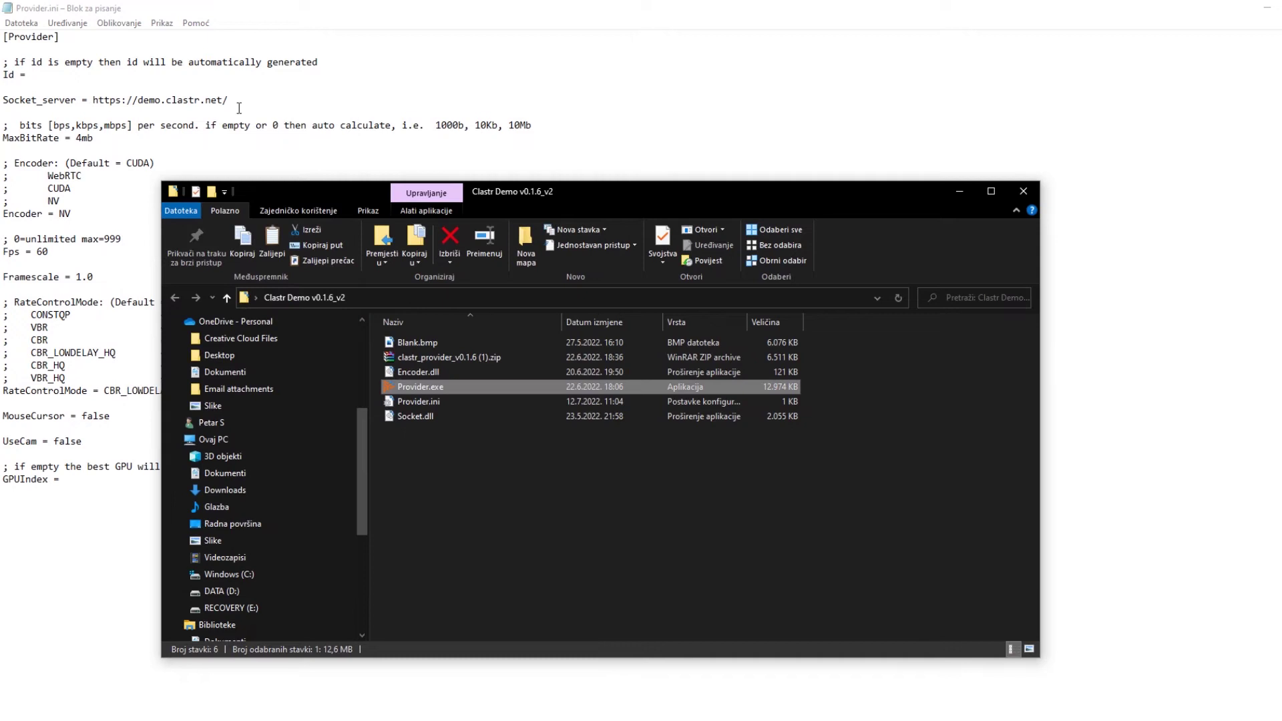
- Set Id to 7777 in Provider.ini and save the file
click(190, 79)
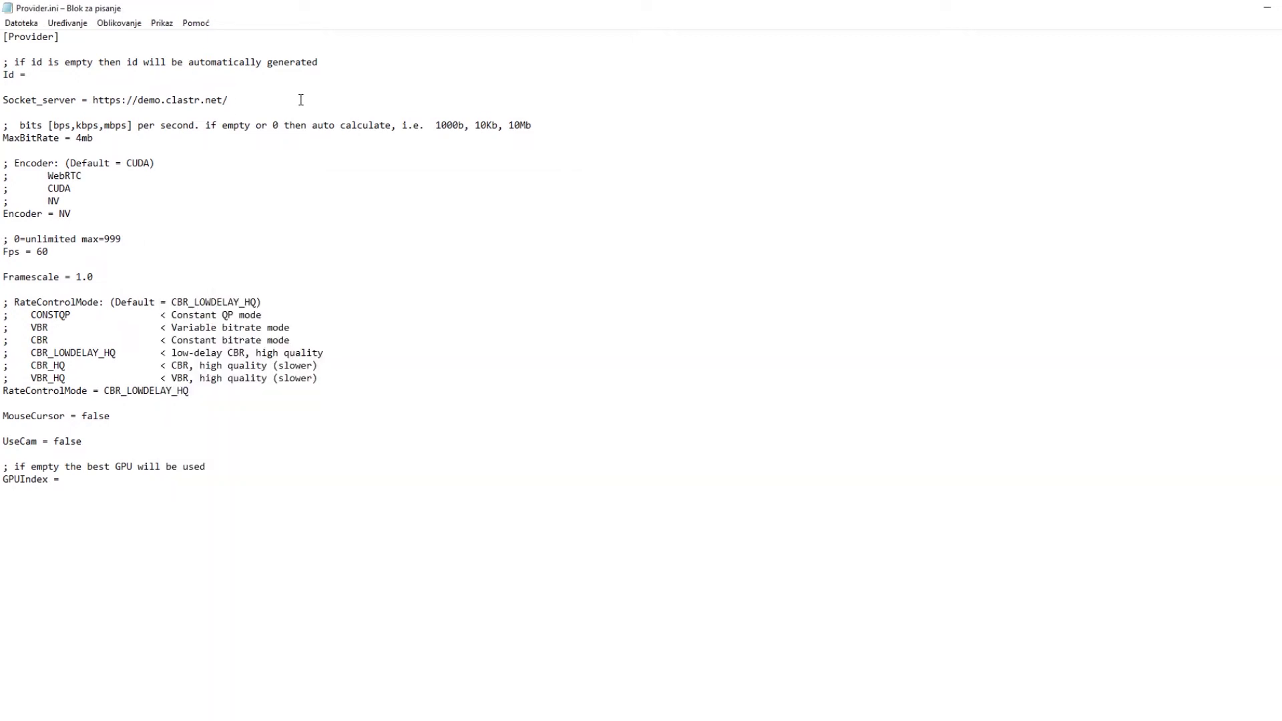
text(7777)
key(ctrl+s)
mouse_move(564, 686)
click(711, 690)
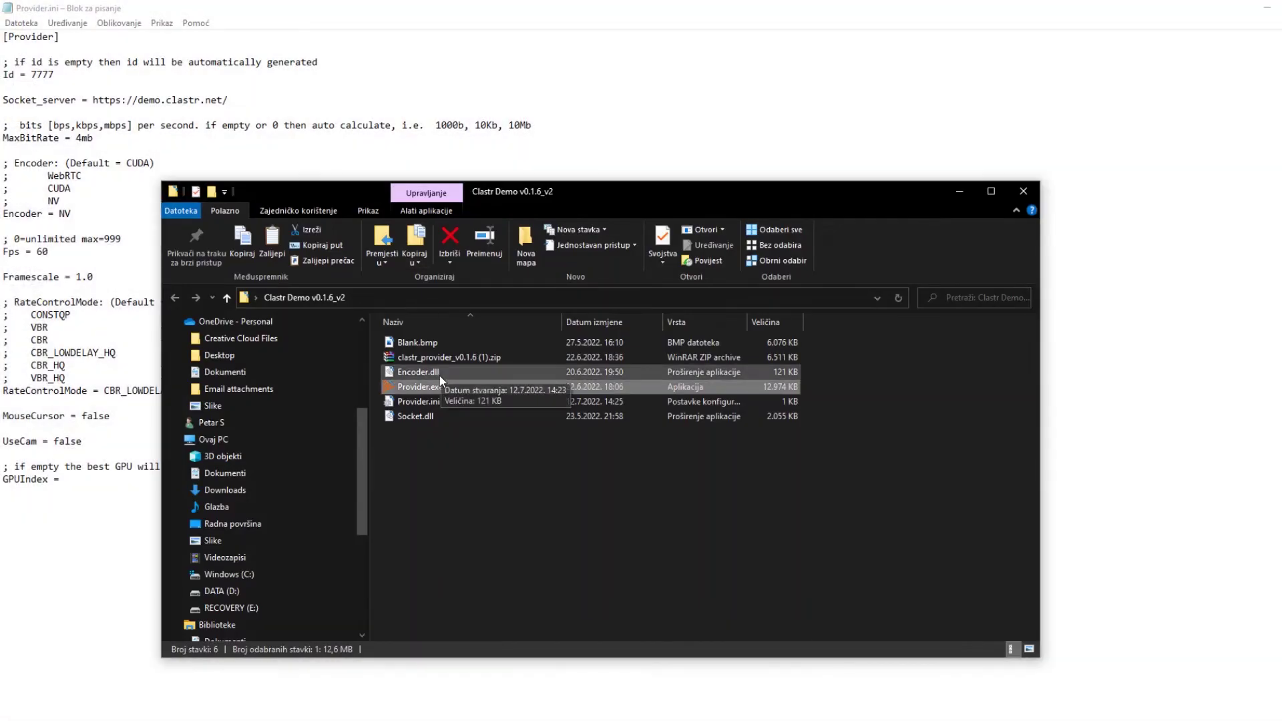
double_click(490, 386)
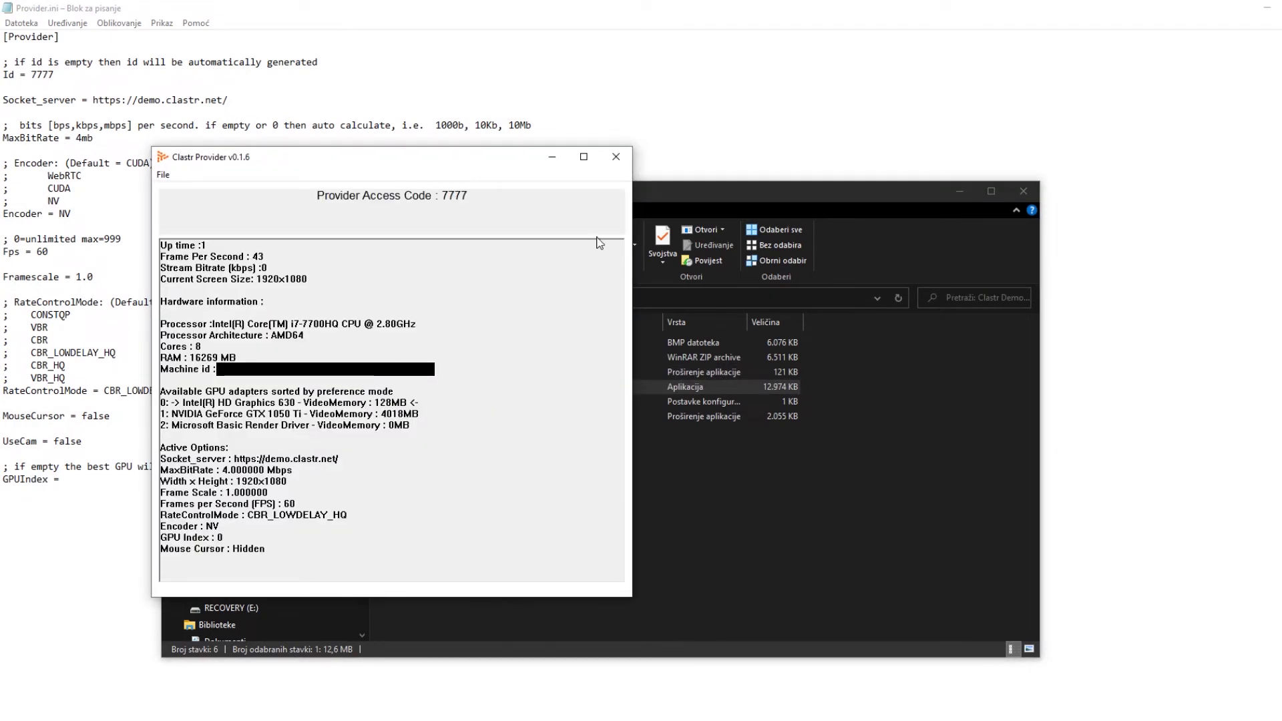
click(613, 162)
click(490, 163)
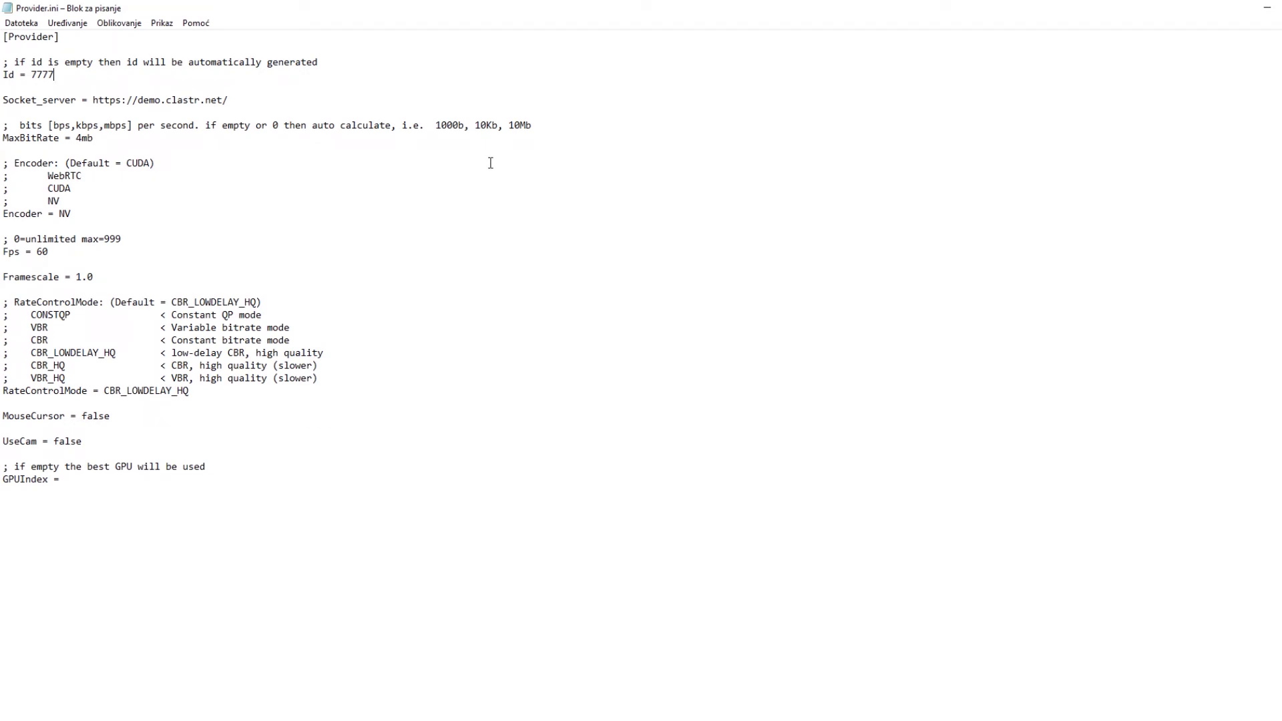
- Replace MaxBitRate 4mb with 50mb, after briefly saving 20mb, and save Provider.ini
key(Up)
key(Up)
key(Up)
key(Up)
key(Up)
key(Up)
key(Up)
click(256, 101)
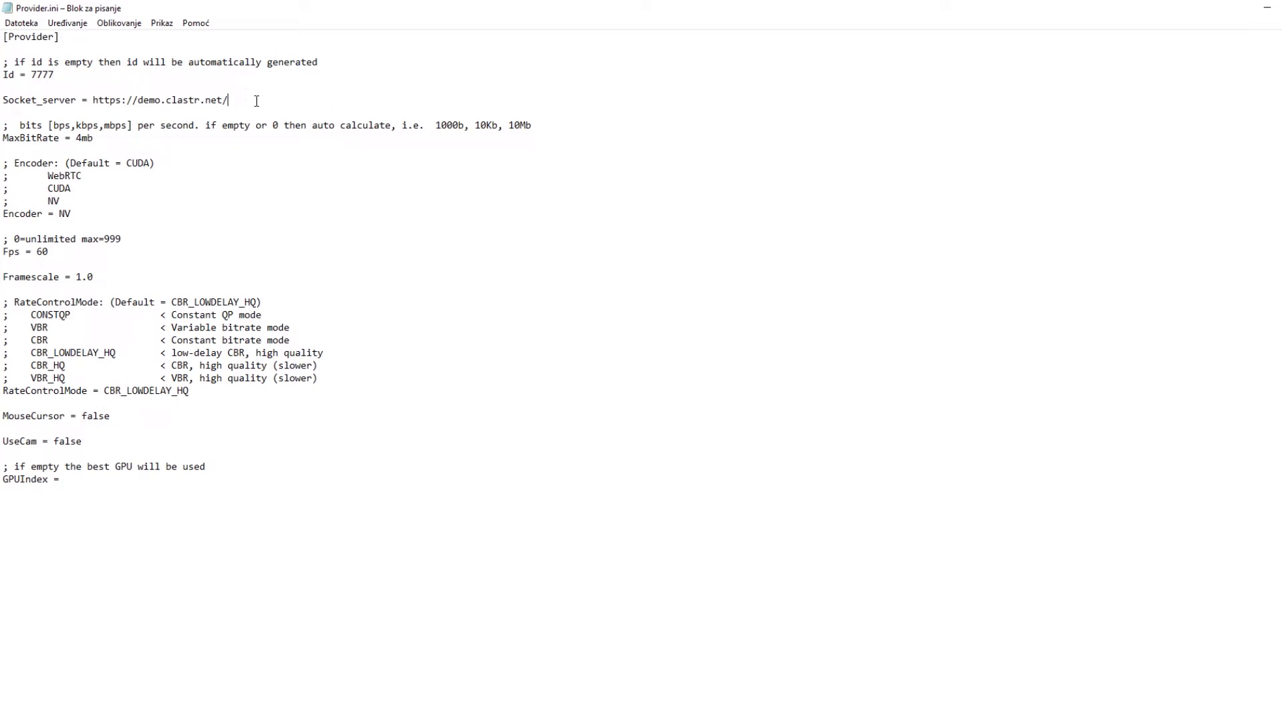
click(148, 139)
double_click(85, 138)
text(20mb)
key(ctrl+s)
key(BackSpace)
key(BackSpace)
key(BackSpace)
key(BackSpace)
text(50mb)
key(ctrl+s)
- Relaunch Provider.exe from the v0.1.6_v2 folder to verify 50 Mbps MaxBitRate, then return to Notepad
click(651, 719)
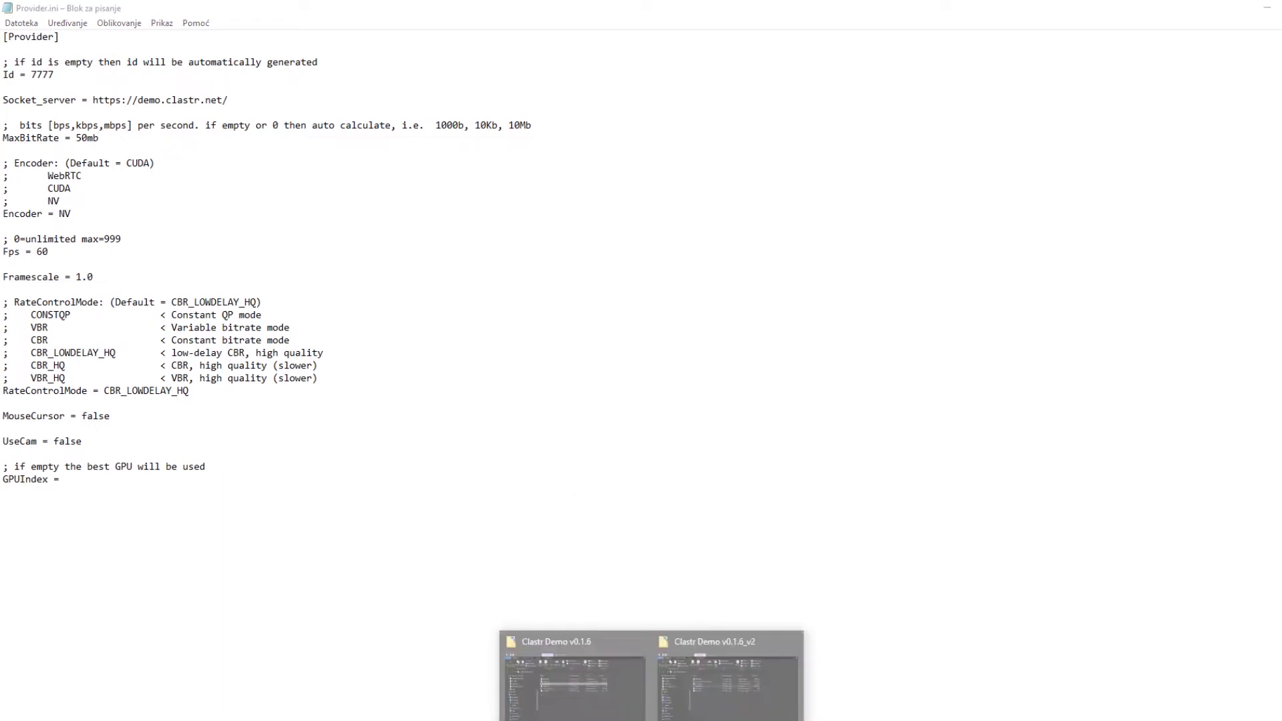
click(713, 682)
double_click(514, 391)
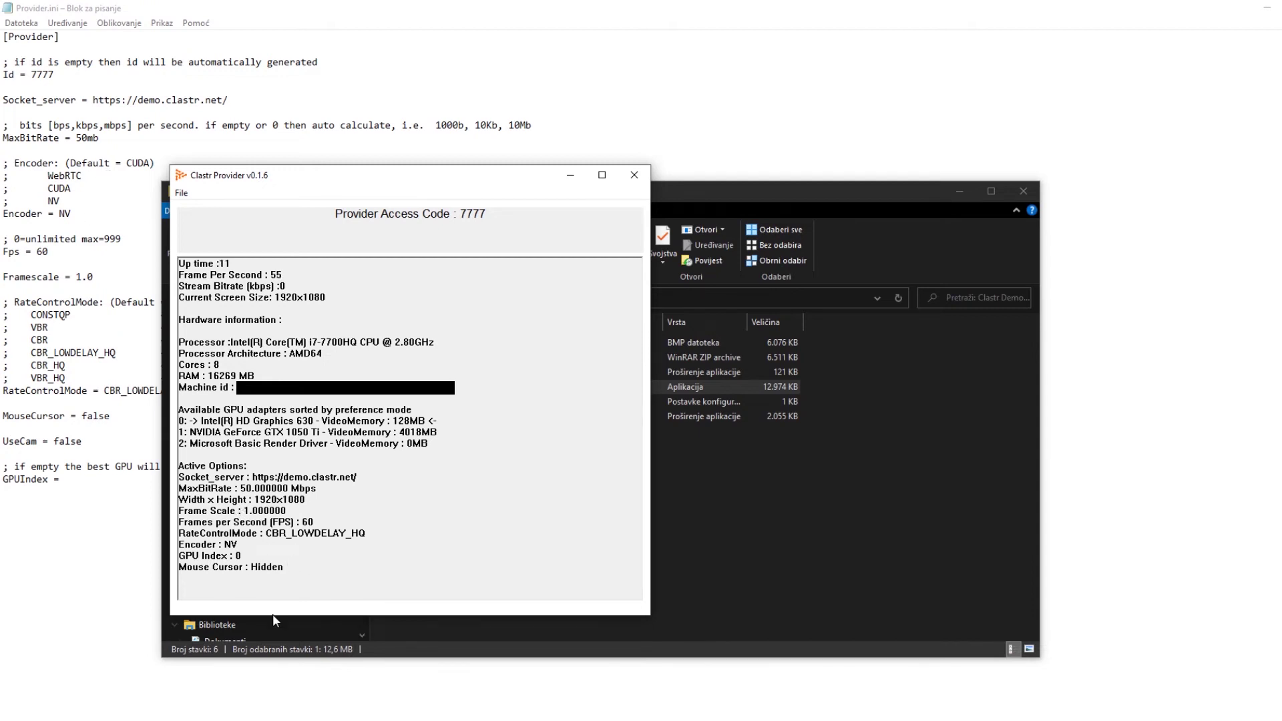
click(143, 165)
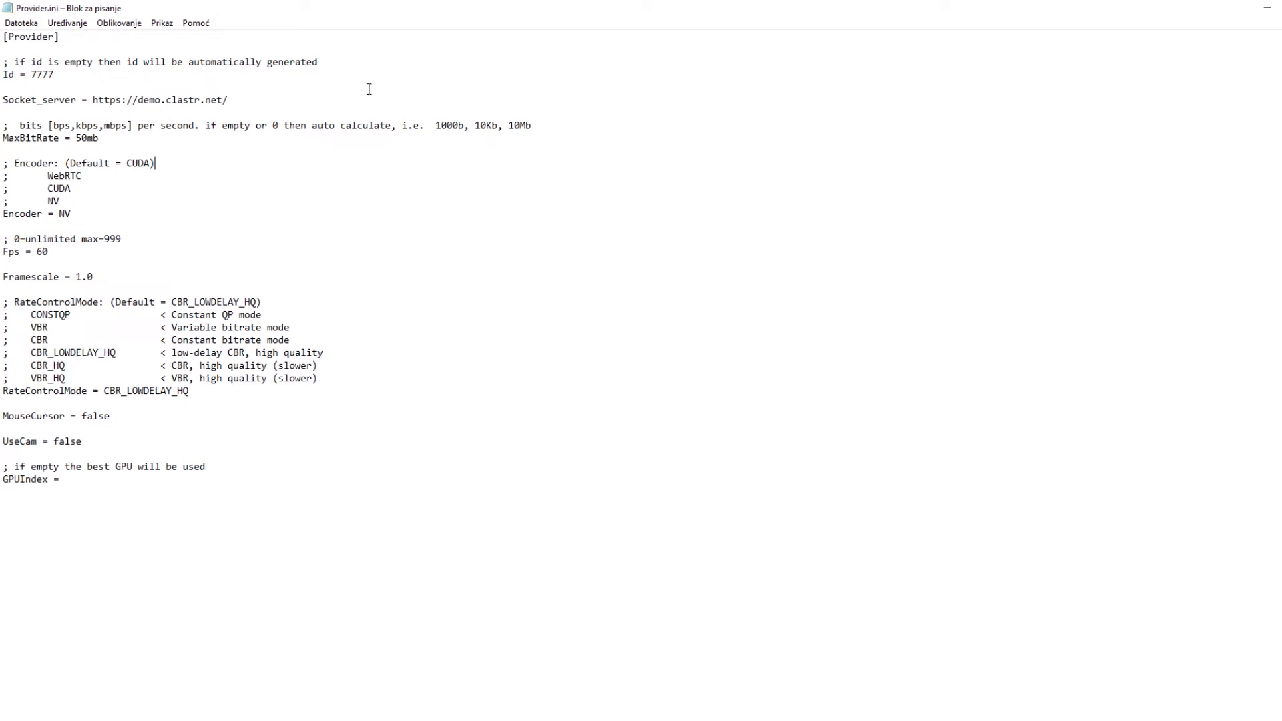
- Replace the Encoder value NV with WebRTC
click(202, 218)
double_click(62, 214)
text(W)
- Try Fps values 90 and then 120, saving Provider.ini
key(BackSpace)
key(BackSpace)
text(90)
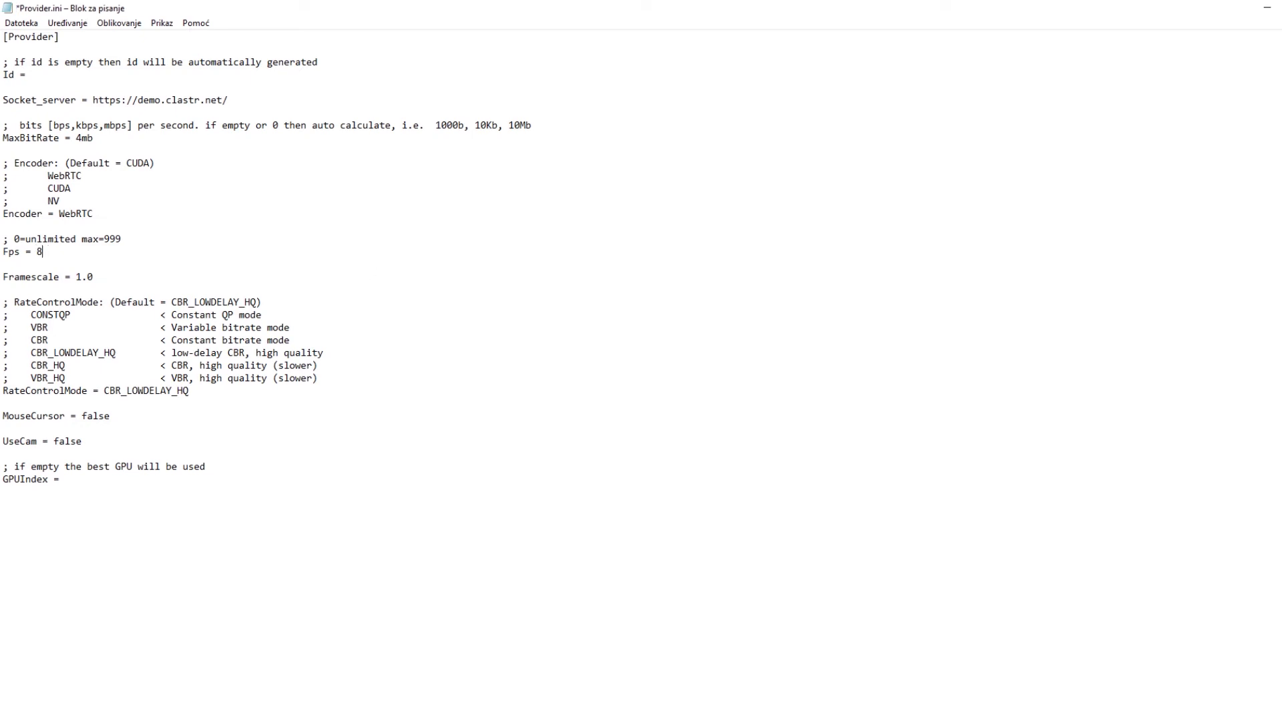
key(BackSpace)
key(BackSpace)
text(120)
key(ctrl+s)
- Change Fps to 45, then back to 60, saving Provider.ini each time
key(BackSpace)
key(BackSpace)
text(00)
key(BackSpace)
key(BackSpace)
key(BackSpace)
text(45)
key(ctrl+s)
key(BackSpace)
key(BackSpace)
text(60)
key(ctrl+s)
click(107, 279)
drag(227, 394, 120, 393)
double_click(105, 391)
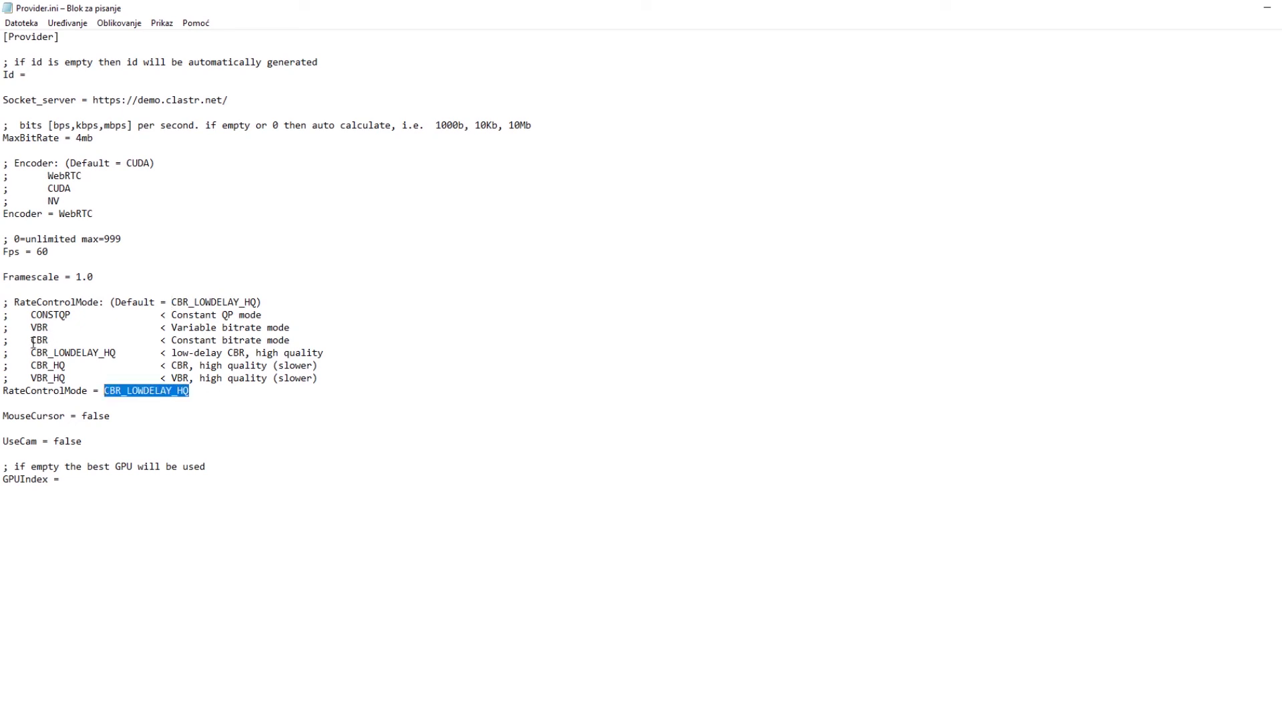
drag(31, 339, 75, 365)
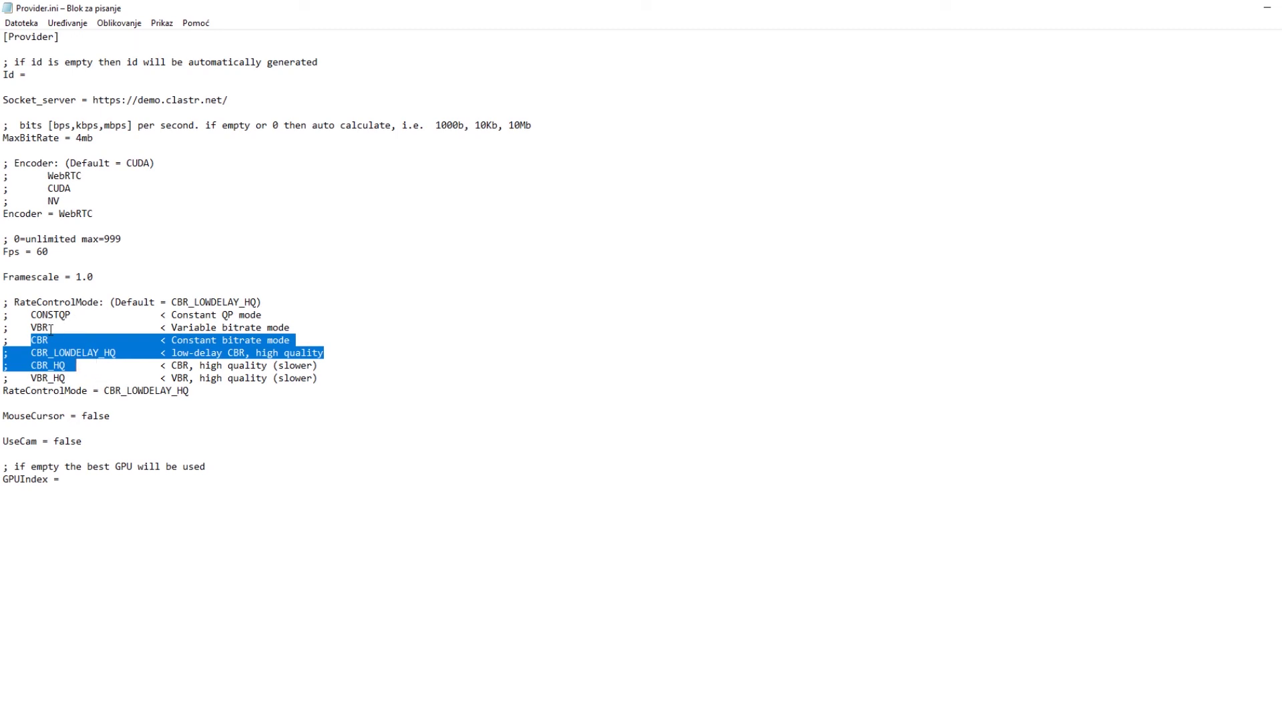
click(70, 379)
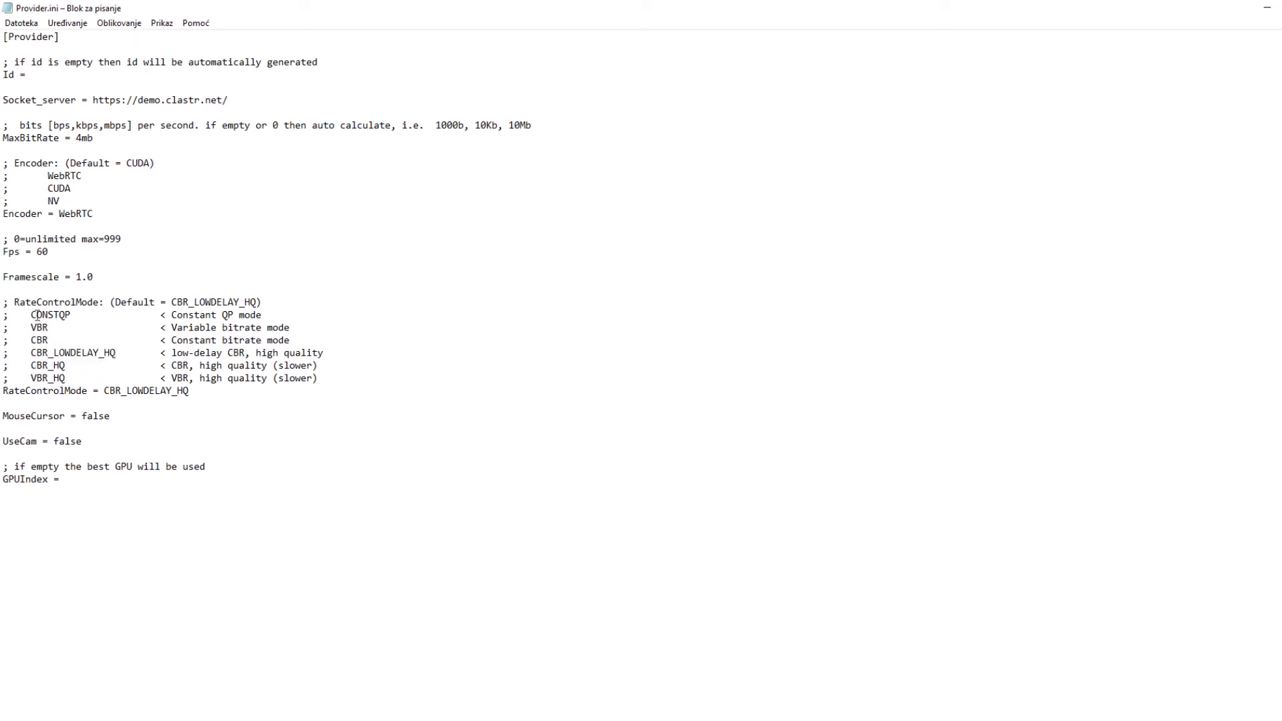
drag(32, 314, 73, 315)
click(75, 315)
click(134, 414)
click(255, 438)
key(BackSpace)
key(ctrl+s)
- Run the v0.1.6 Provider.exe and enlarge its window to show access code 7777, Encoder WebRTC and 60 FPS
click(94, 137)
click(671, 705)
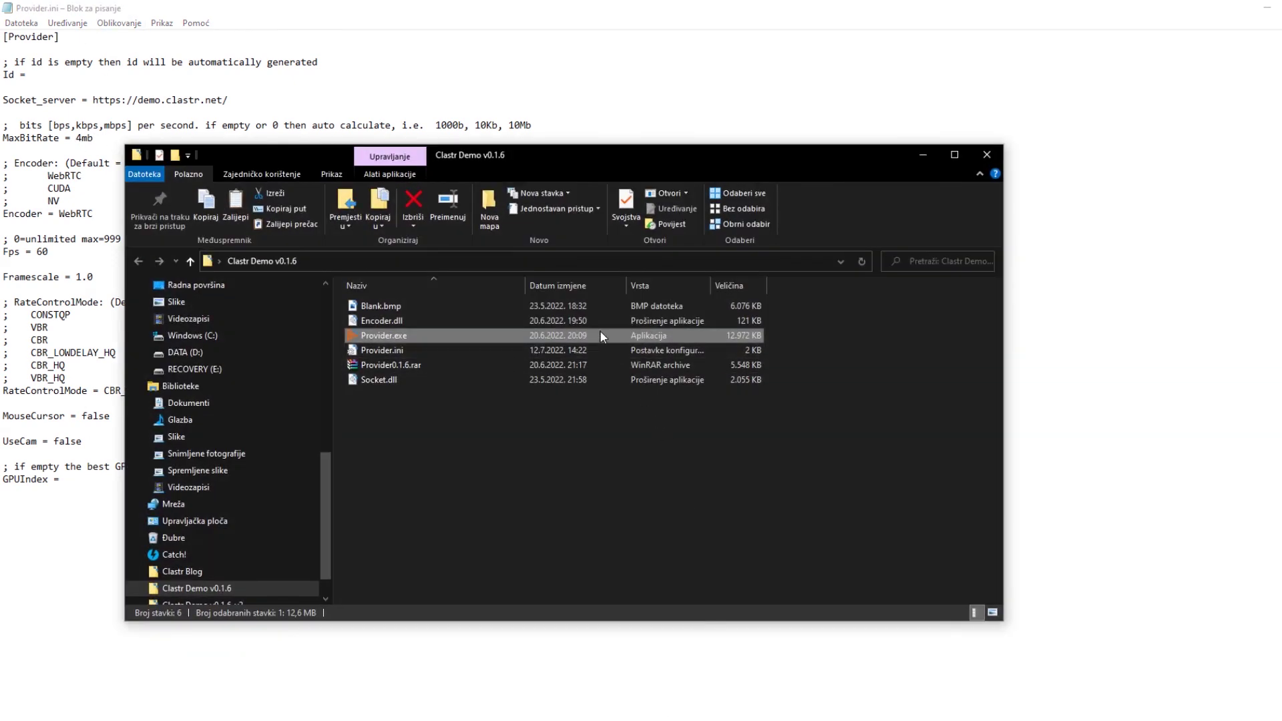
click(185, 66)
click(705, 703)
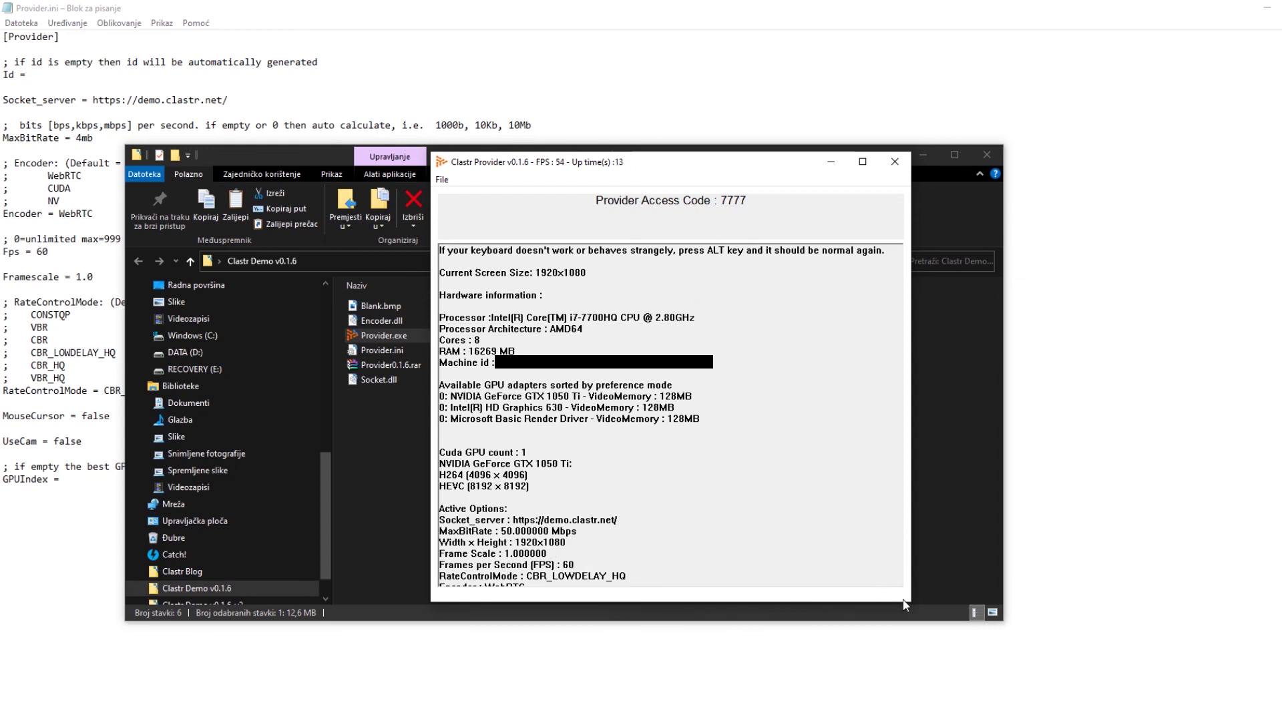
drag(911, 604, 929, 665)
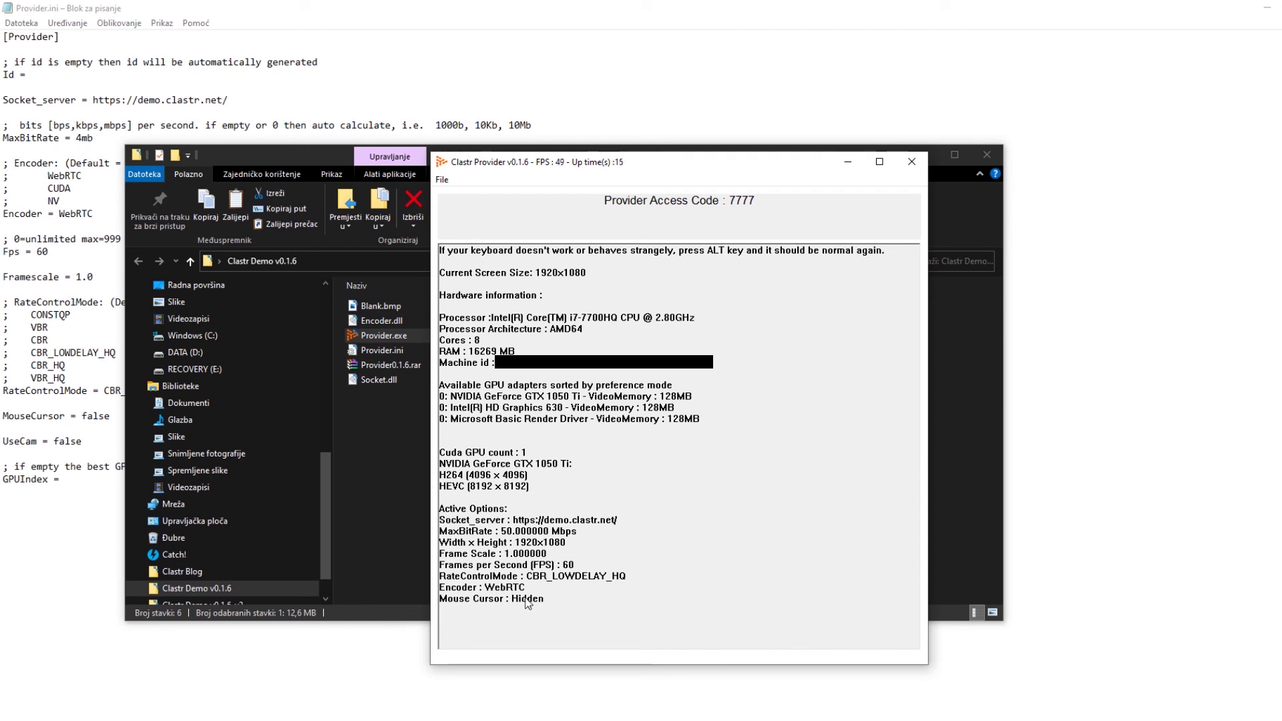